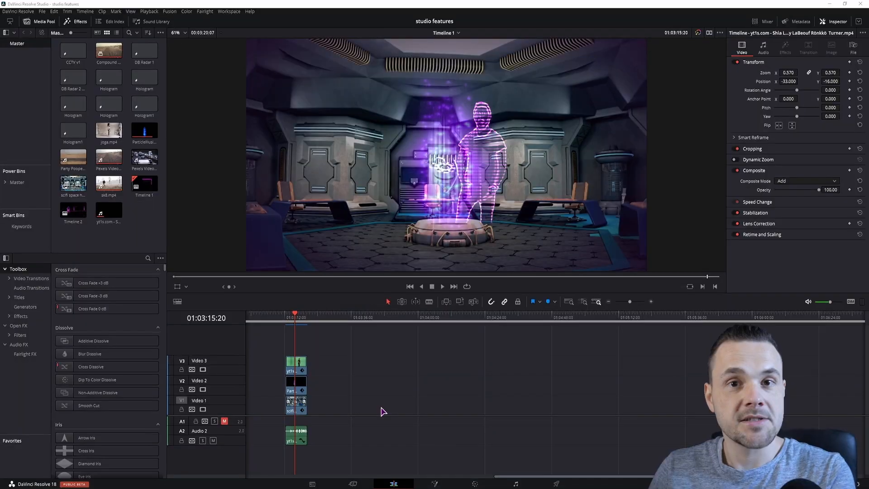
Move the sci-fi room and particle clips to start where the green-screen clip ends, leaving that clip alone under the playhead
{"action": "left_click_drag", "start_coordinate": [303, 413], "coordinate": [324, 413]}
{"action": "left_click", "coordinate": [320, 342]}
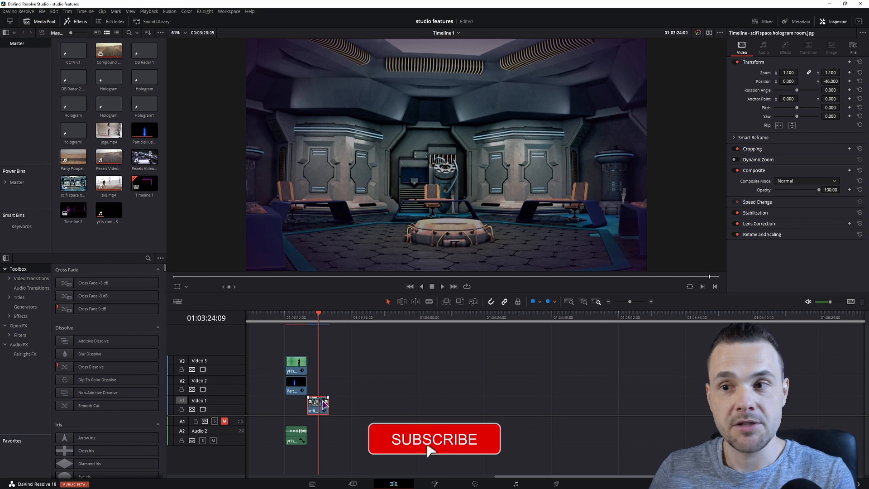
{"action": "left_click_drag", "start_coordinate": [296, 390], "coordinate": [325, 384]}
{"action": "left_click", "coordinate": [299, 365]}
{"action": "left_click", "coordinate": [296, 319]}
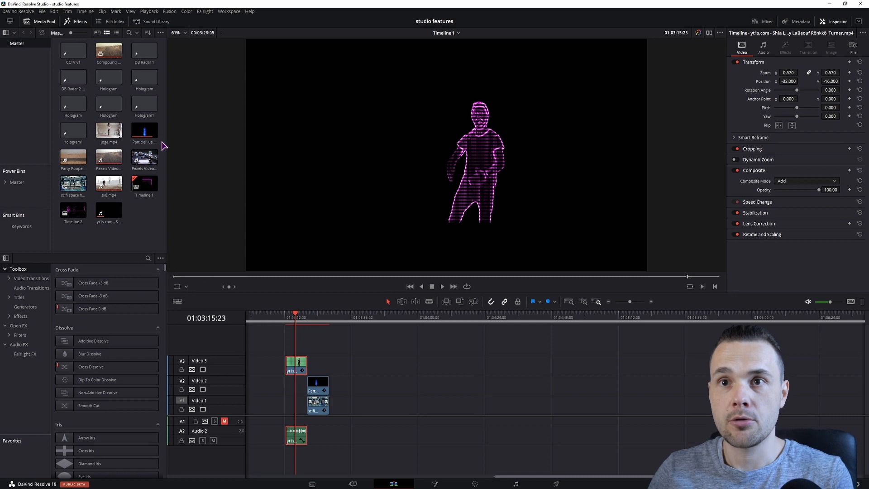
{"action": "key", "text": "shift+Left"}
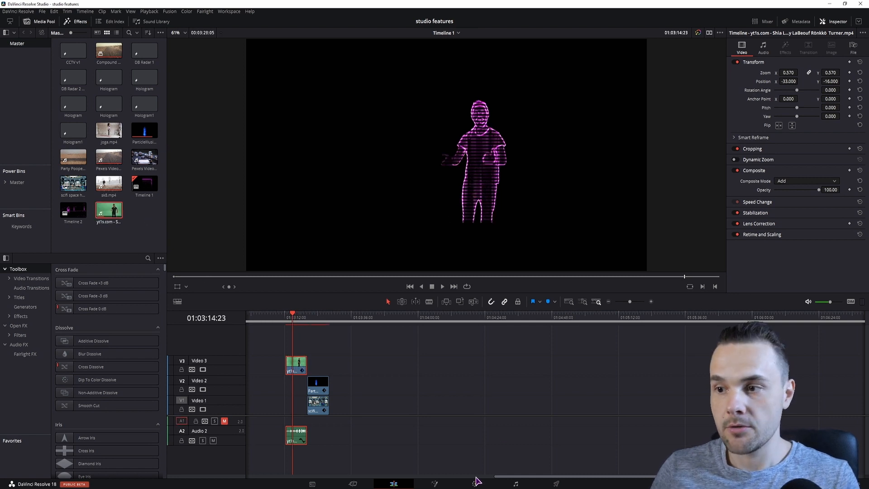
Inspect the hologram clip's node effects on the Color page, including Edge Detect, Glow and Scanlines, toggling the 3D Keyer node off and on
{"action": "left_click", "coordinate": [476, 483]}
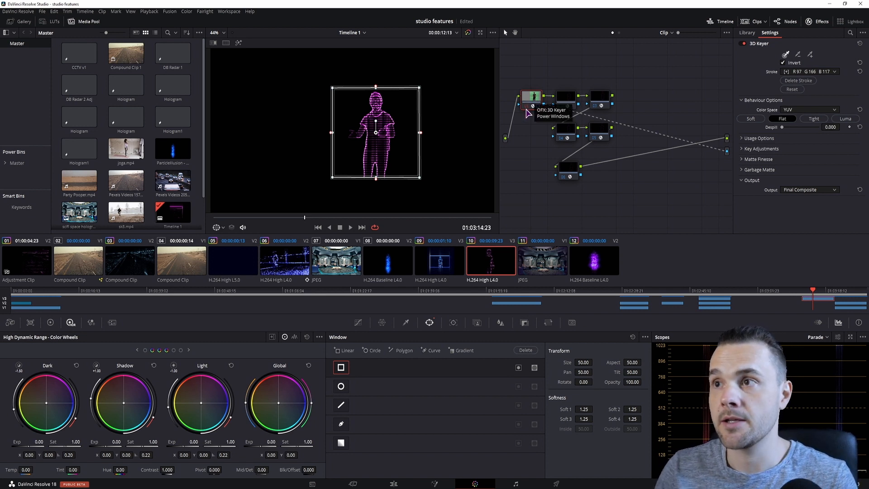
{"action": "left_click", "coordinate": [563, 109]}
{"action": "key", "text": "shift+d"}
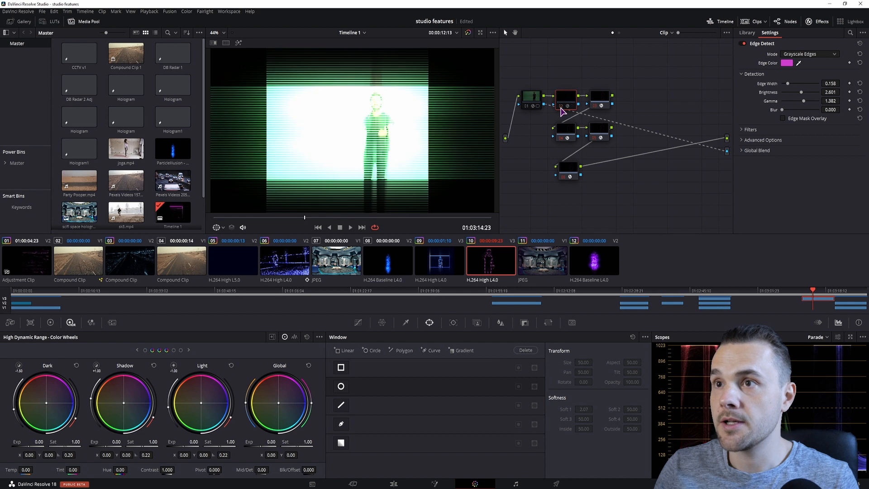
{"action": "key", "text": "shift+d"}
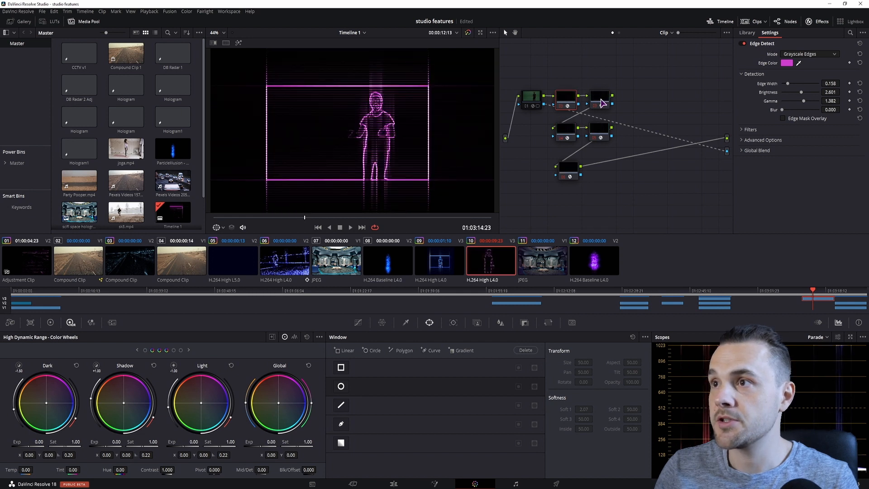
{"action": "left_click", "coordinate": [602, 100]}
{"action": "left_click", "coordinate": [567, 127]}
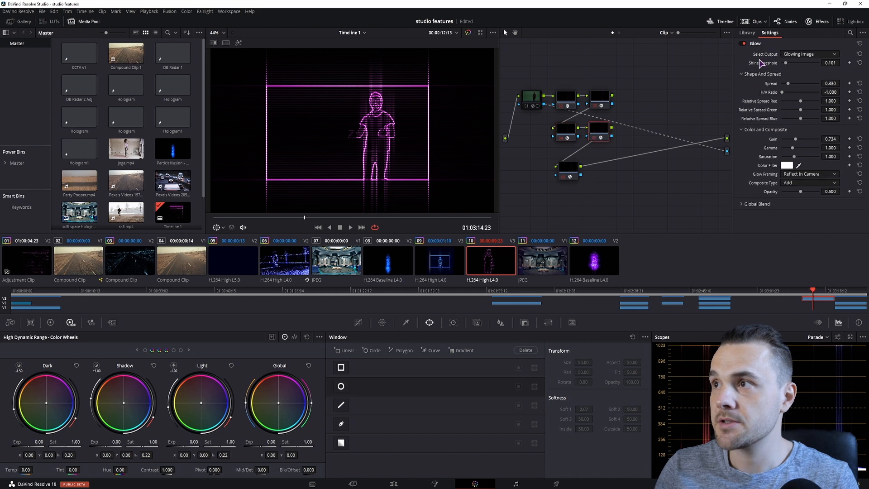
{"action": "left_click", "coordinate": [574, 174]}
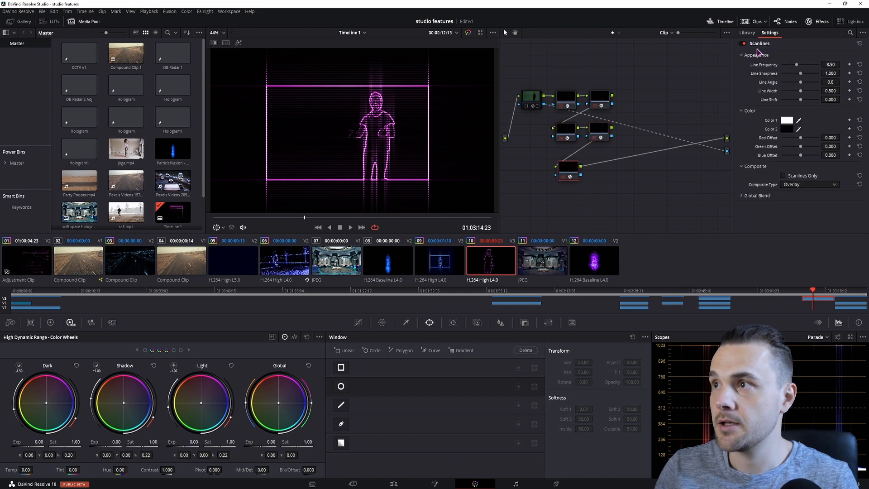
{"action": "left_click", "coordinate": [528, 106]}
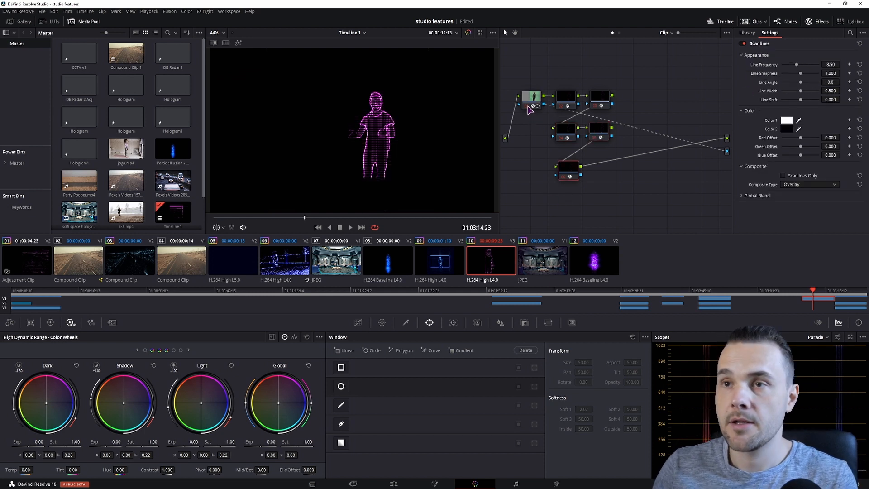
{"action": "left_click", "coordinate": [530, 105]}
{"action": "left_click", "coordinate": [530, 106]}
Highlight the hologram's whole node tree and view the Generate LUT options for its clip
{"action": "left_click_drag", "start_coordinate": [515, 76], "coordinate": [633, 197]}
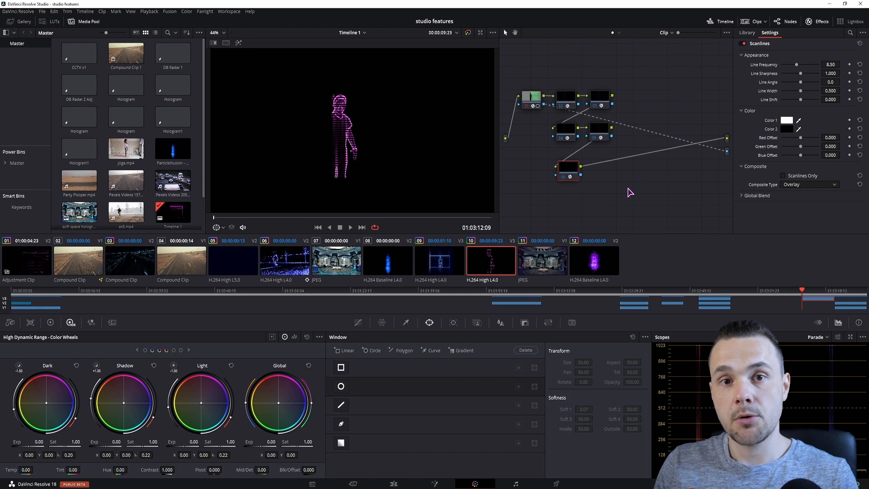
{"action": "left_click_drag", "start_coordinate": [628, 187], "coordinate": [514, 80]}
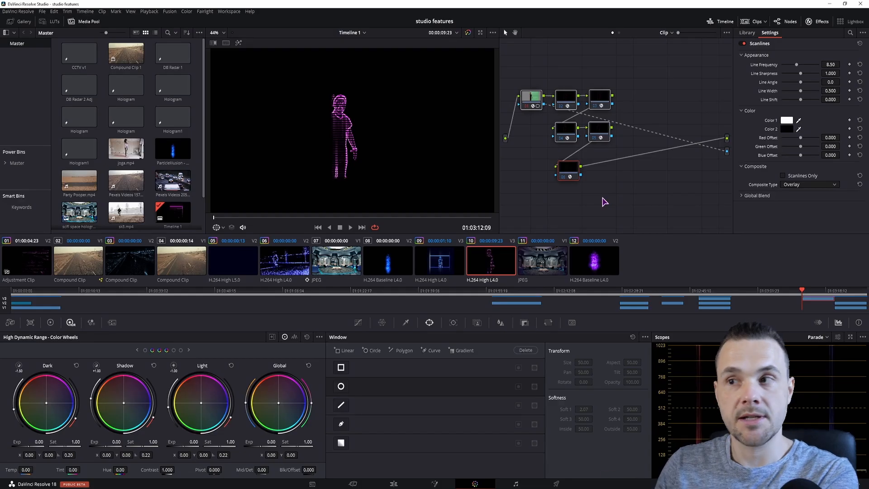
{"action": "right_click", "coordinate": [489, 264]}
{"action": "mouse_move", "coordinate": [515, 217]}
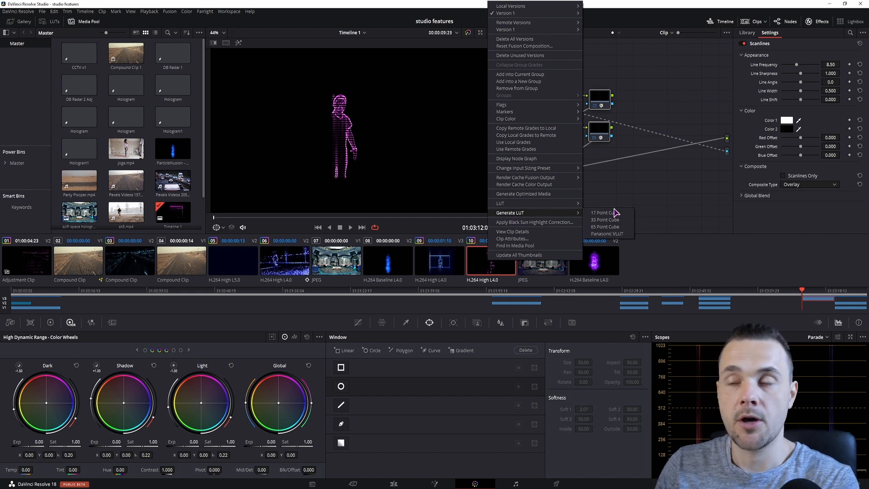
{"action": "left_click", "coordinate": [657, 204]}
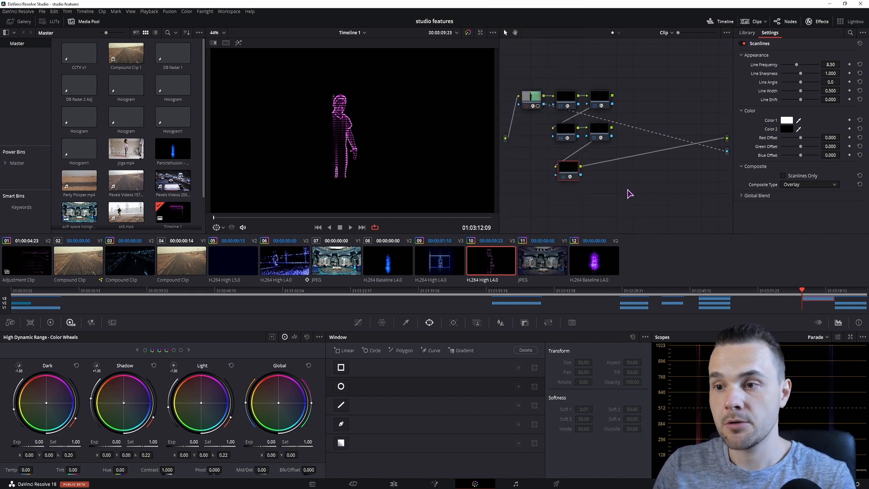
Copy the hologram clip from Timeline 1 on the Edit page and switch to Timeline 2
{"action": "left_click", "coordinate": [396, 484]}
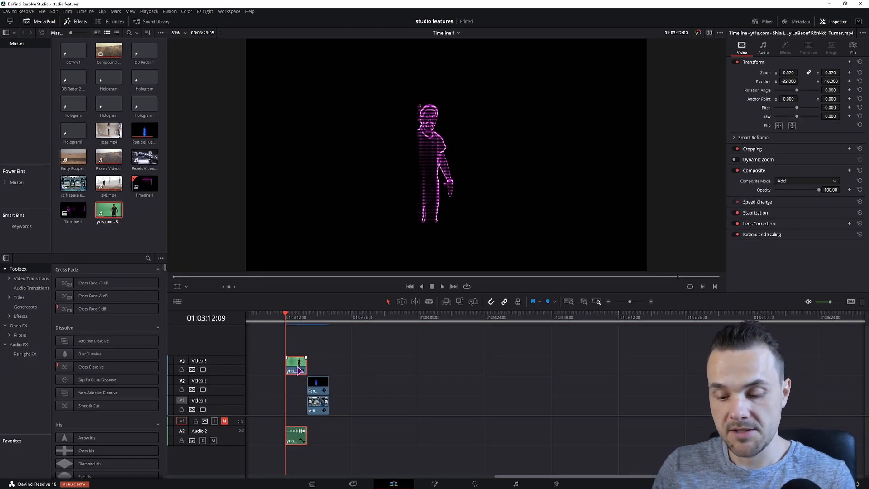
{"action": "key", "text": "ctrl+c"}
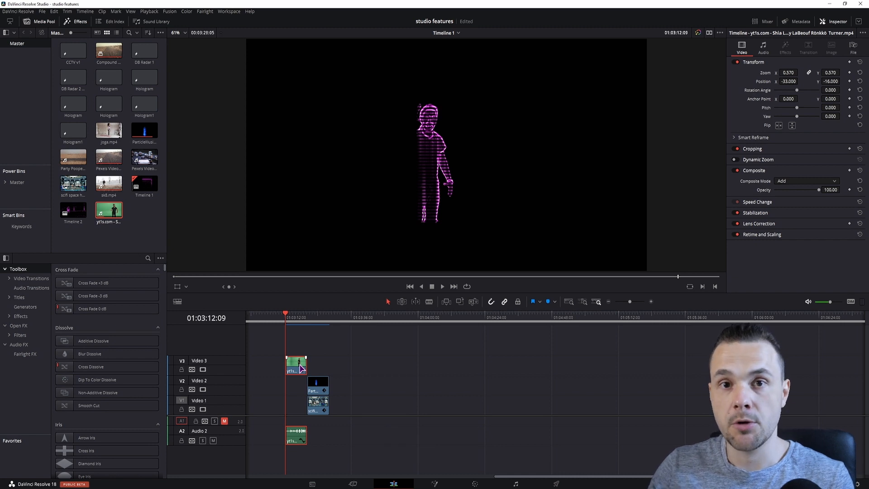
{"action": "left_click", "coordinate": [363, 379]}
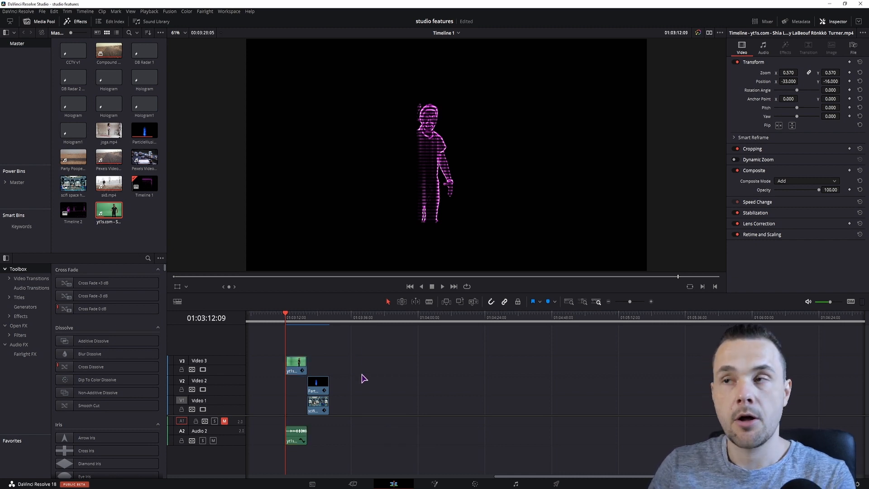
{"action": "left_click", "coordinate": [459, 34]}
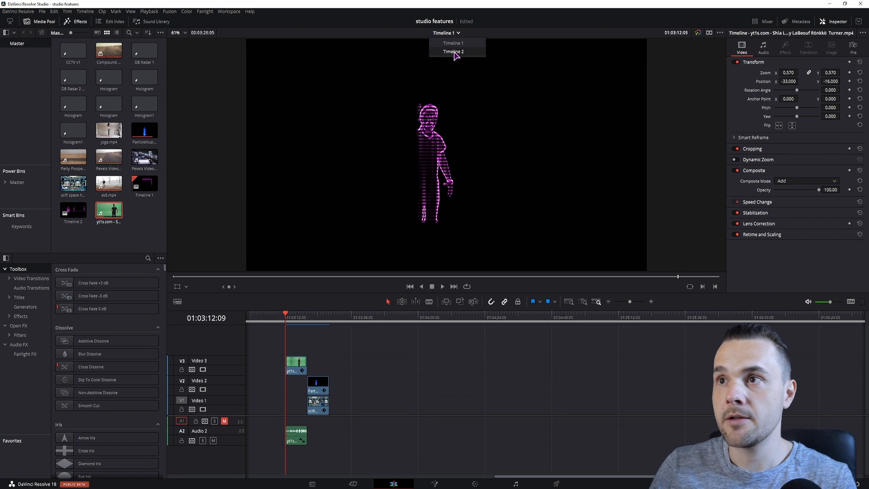
{"action": "left_click", "coordinate": [453, 51]}
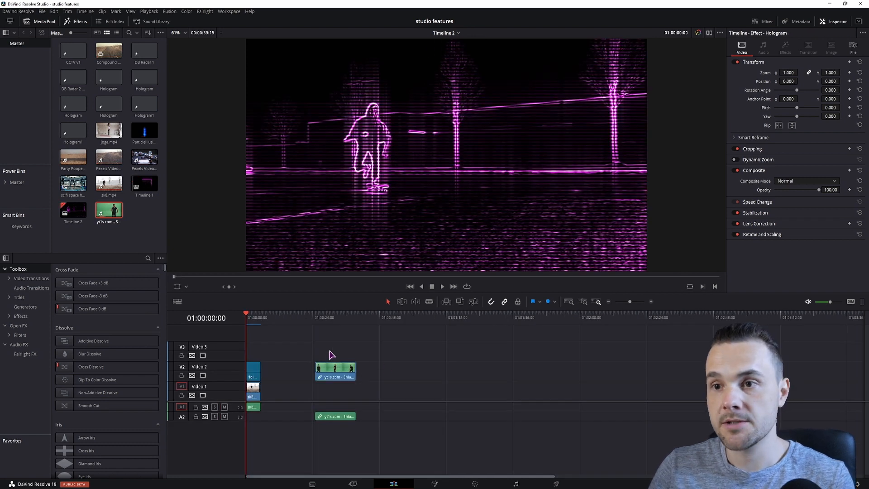
Find the Adjustment Clip effect and place one on Video 2 in the empty area at 01:00:52:22
{"action": "left_click", "coordinate": [363, 318]}
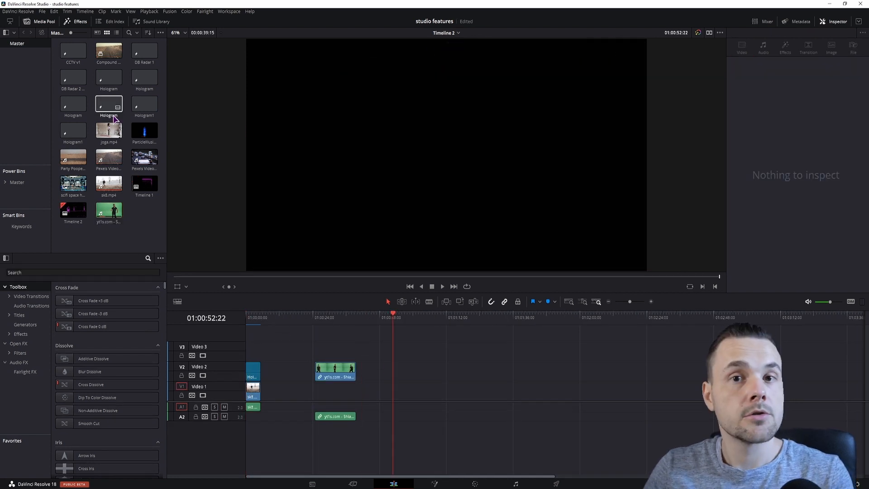
{"action": "left_click", "coordinate": [79, 22]}
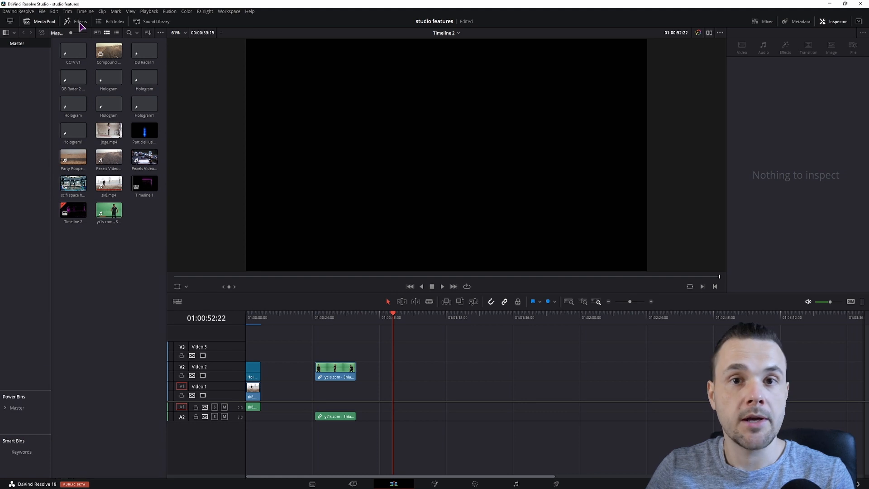
{"action": "left_click", "coordinate": [80, 24]}
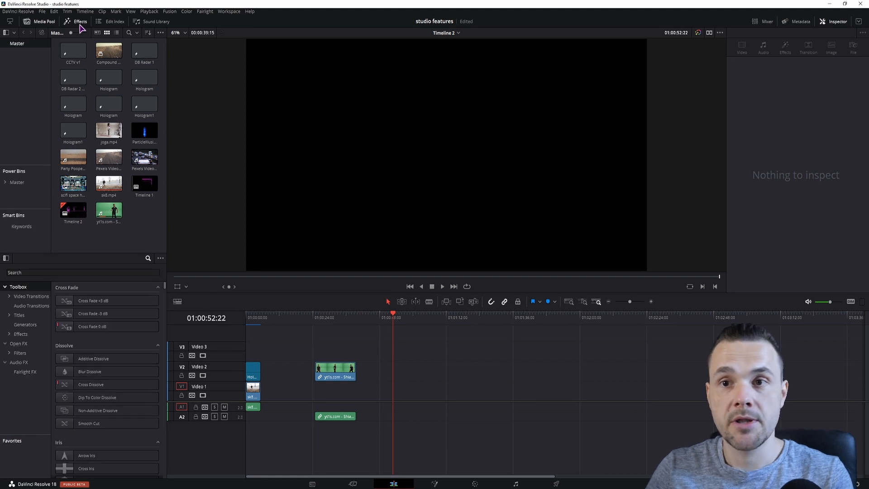
{"action": "left_click", "coordinate": [147, 272]}
{"action": "type", "text": "adj"}
{"action": "left_click_drag", "start_coordinate": [97, 301], "coordinate": [400, 376]}
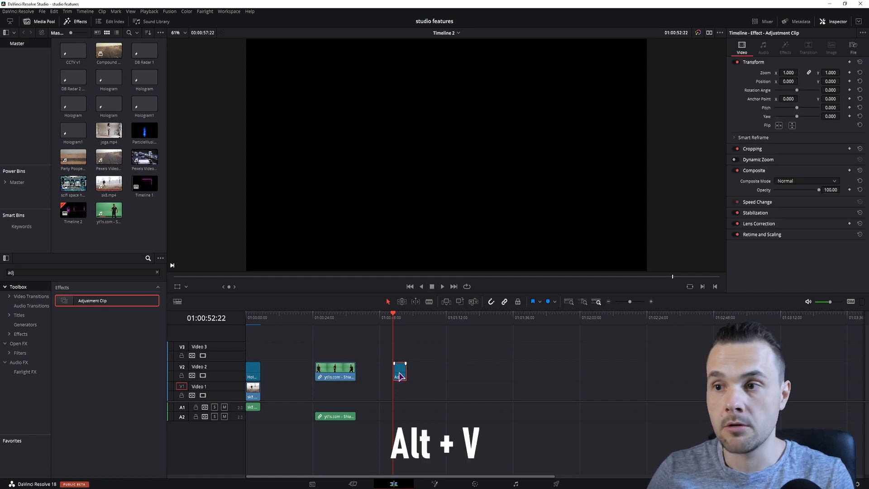
Paste only the Color Correction attribute from the copied hologram clip onto the adjustment clip
{"action": "key", "text": "alt+v"}
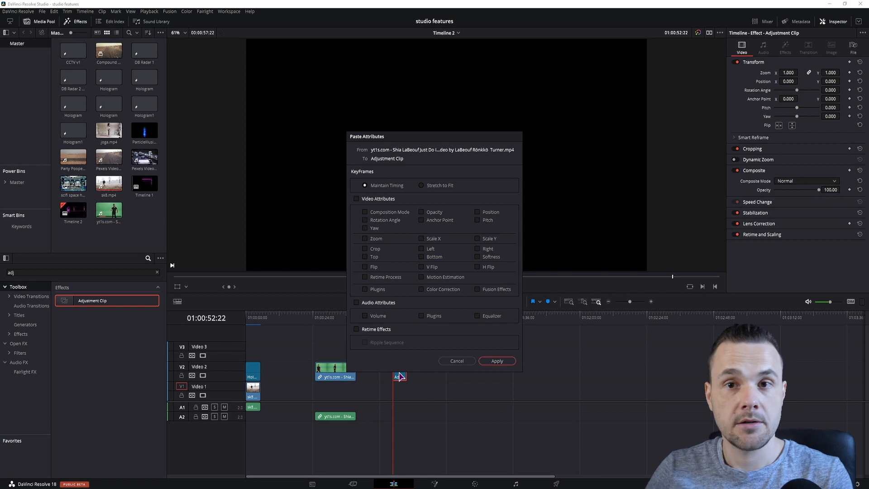
{"action": "left_click", "coordinate": [421, 289]}
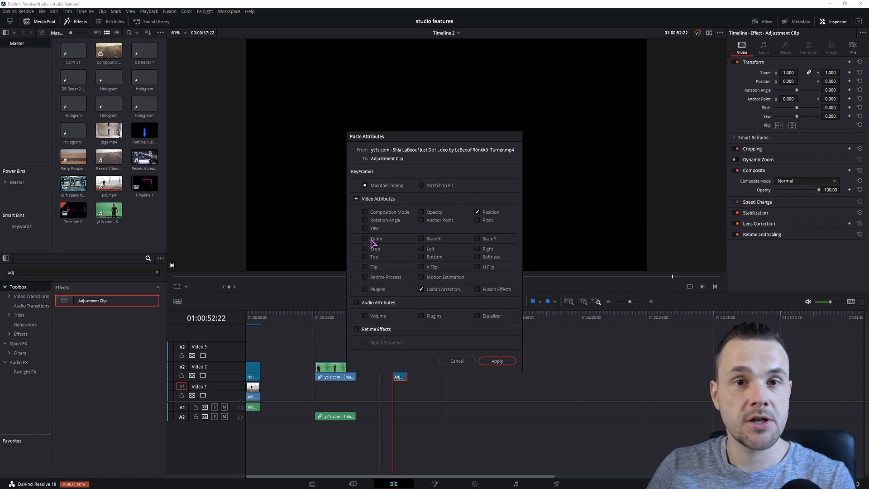
{"action": "left_click", "coordinate": [484, 214]}
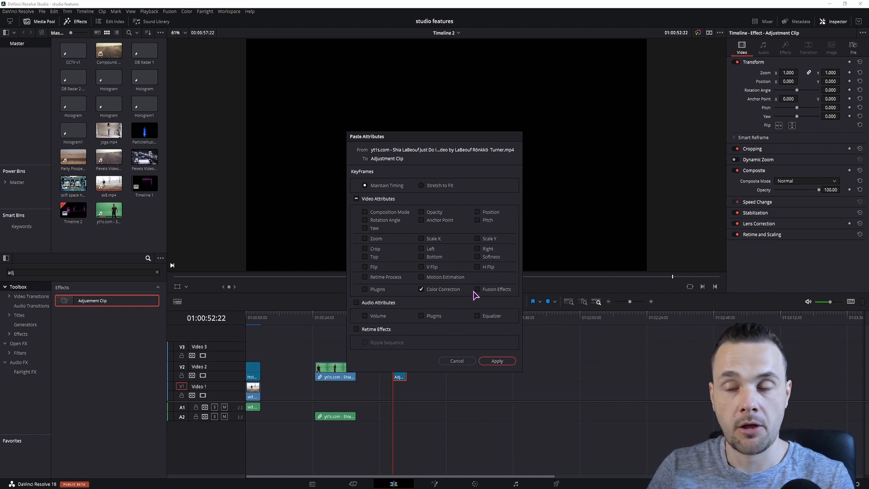
{"action": "left_click", "coordinate": [497, 361]}
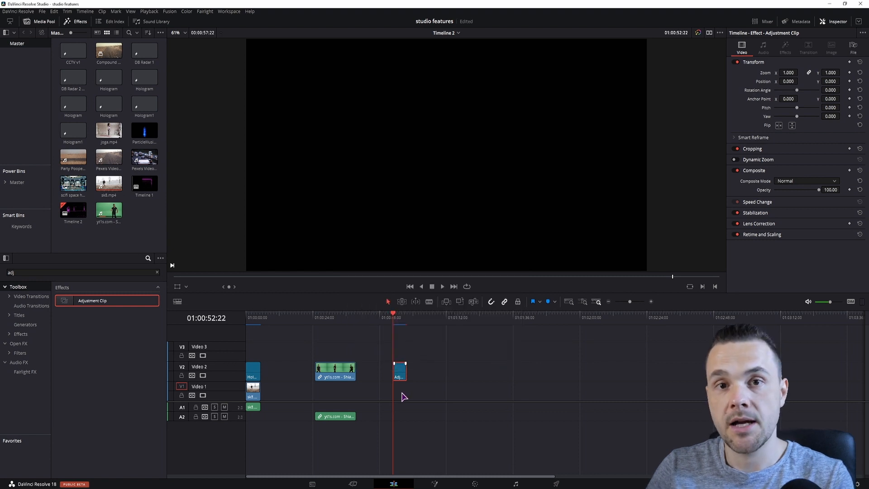
Move the adjustment clip to Video 3 above the start of the green-screen clip and preview it at 01:00:24:20
{"action": "left_click_drag", "start_coordinate": [399, 374], "coordinate": [323, 356]}
{"action": "left_click", "coordinate": [319, 319]}
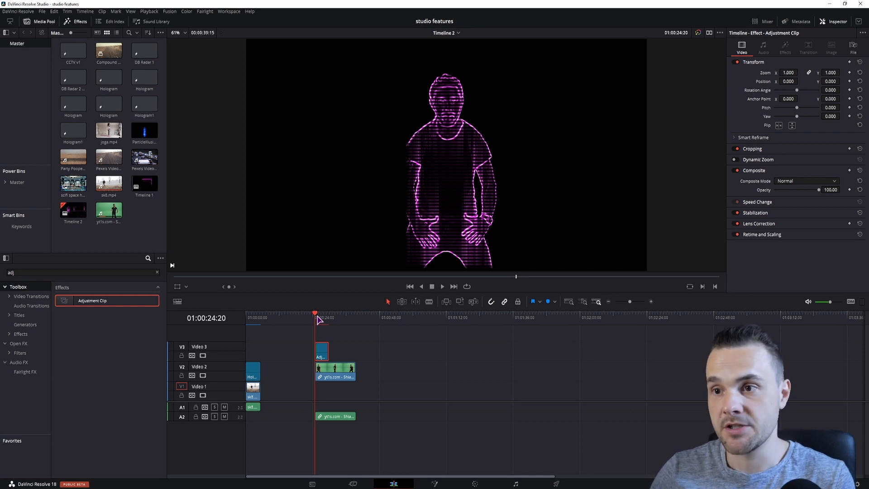
{"action": "left_click", "coordinate": [334, 334]}
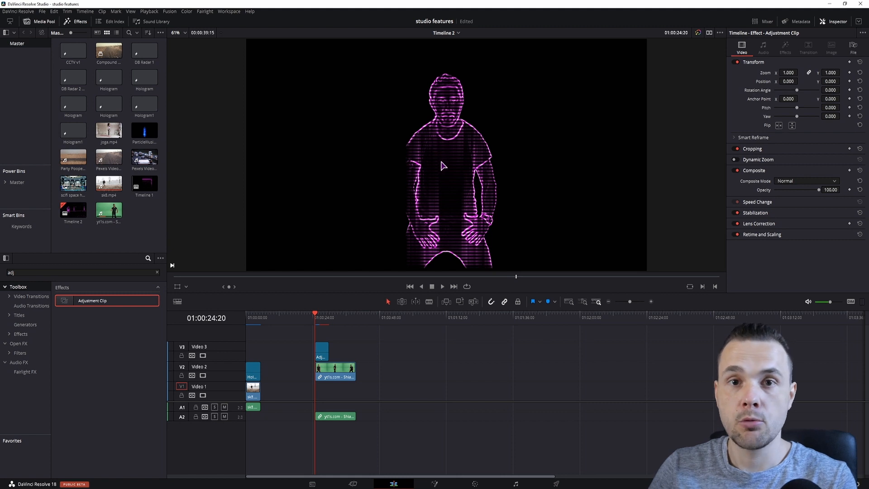
Place the sci-fi space hologram room image on Video 1 beneath the green-screen clip, and set the green-screen clip's composite mode to Add
{"action": "left_click_drag", "start_coordinate": [72, 184], "coordinate": [321, 392]}
{"action": "left_click", "coordinate": [324, 354]}
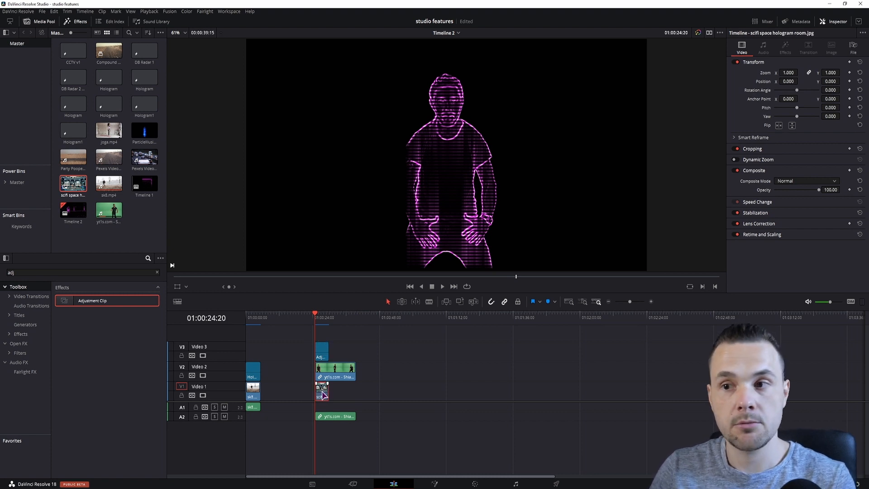
{"action": "left_click", "coordinate": [333, 377]}
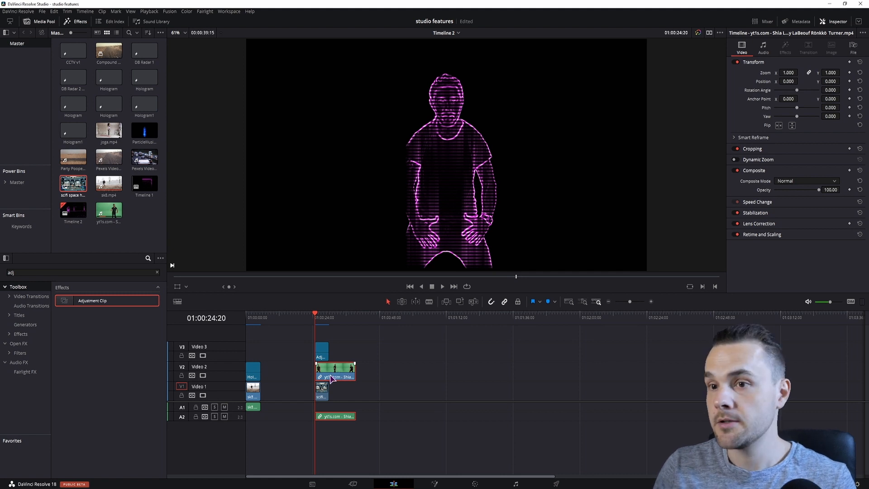
{"action": "left_click", "coordinate": [784, 180]}
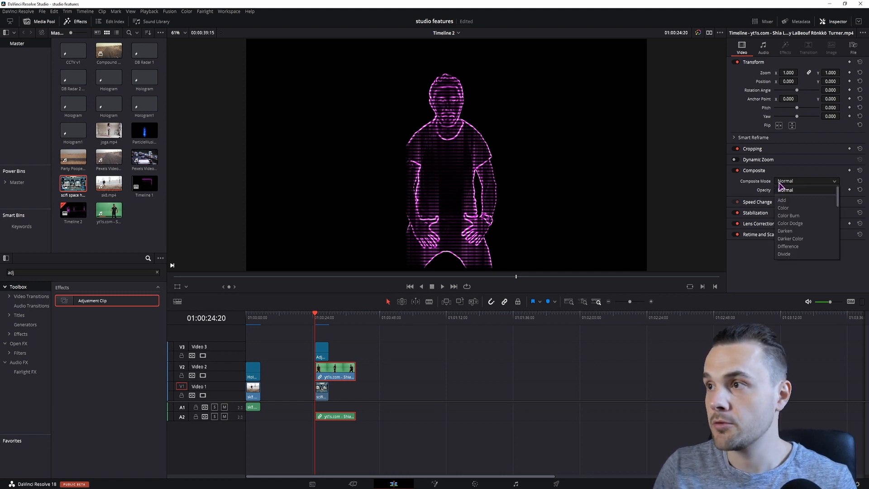
{"action": "left_click", "coordinate": [796, 202]}
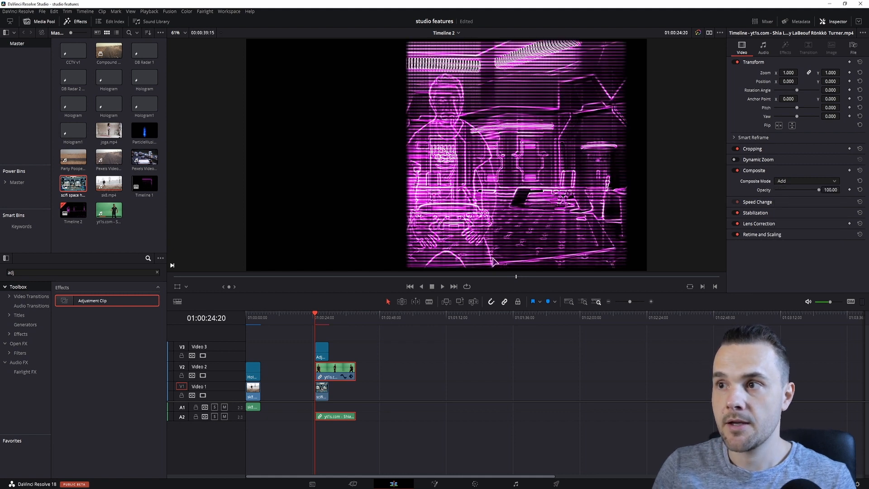
Select the background image clip and open Timeline 1 to compare it with the original hologram setup
{"action": "left_click", "coordinate": [322, 397]}
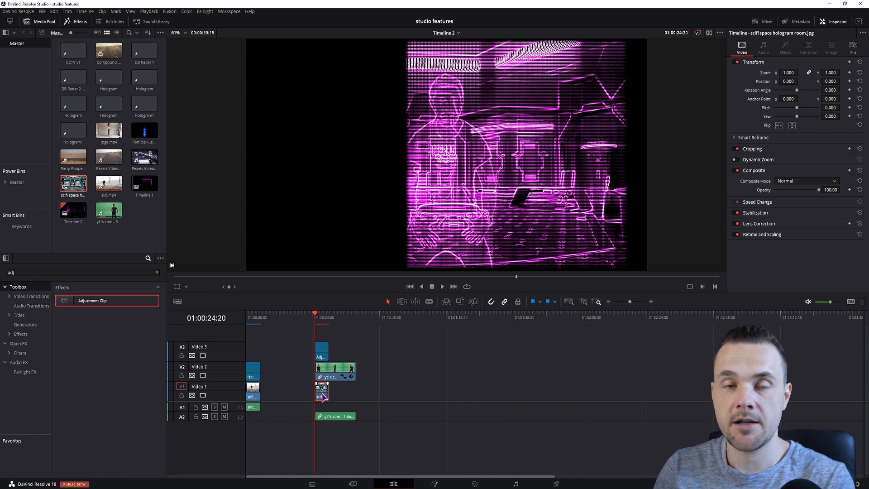
{"action": "left_click", "coordinate": [459, 33]}
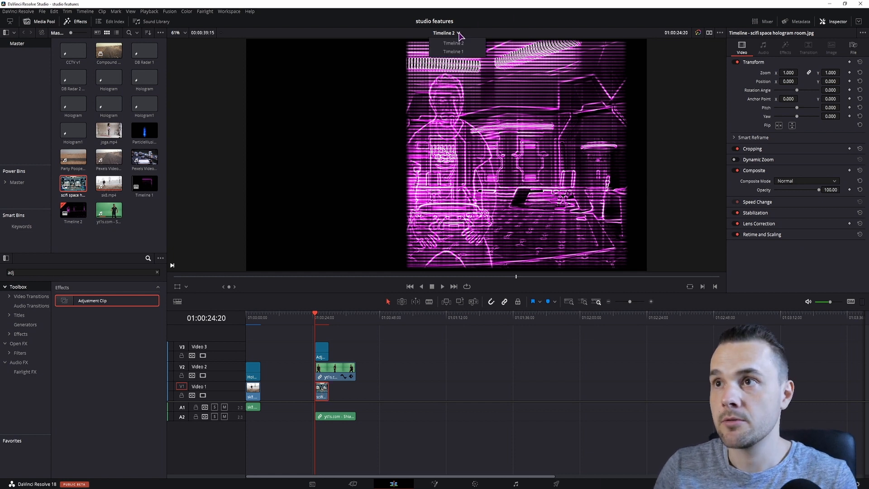
{"action": "left_click", "coordinate": [461, 51]}
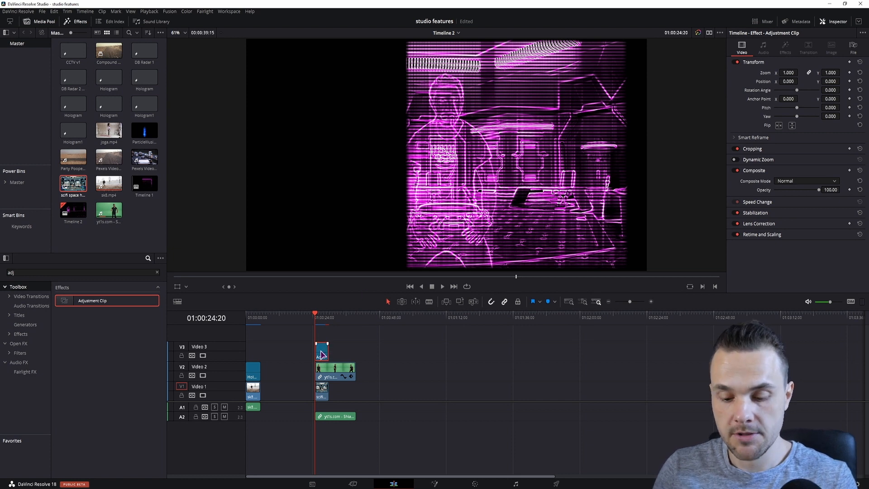
Try pasting the copied clip's position, zoom and color correction attributes onto the adjustment clip on Video 3, and undo the paste
{"action": "key", "text": "alt+v"}
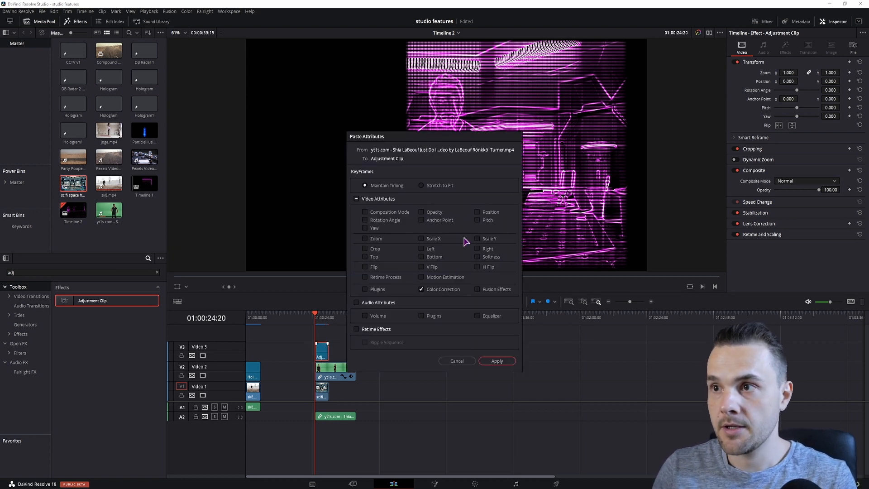
{"action": "left_click", "coordinate": [373, 229]}
{"action": "left_click", "coordinate": [369, 238]}
{"action": "left_click", "coordinate": [493, 360]}
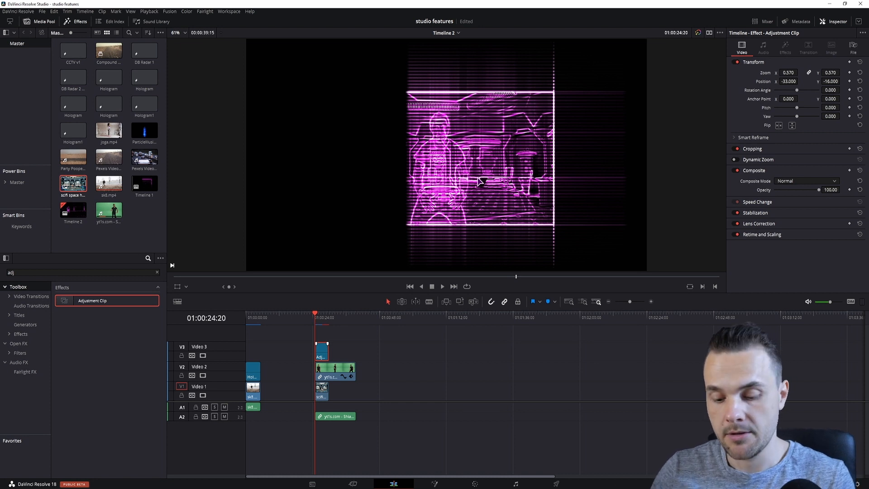
{"action": "key", "text": "ctrl+z"}
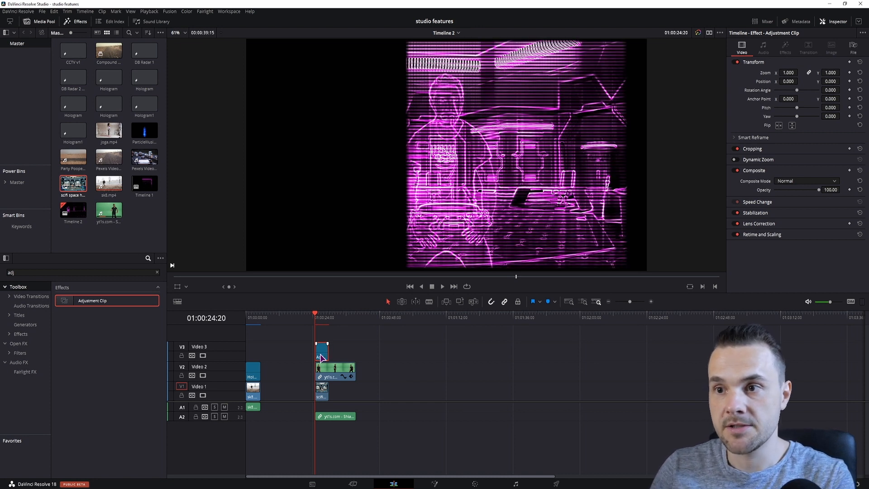
Move the adjustment clip along Video 3 to the empty area past the green-screen clip, and view the frame at 01:00:50:01
{"action": "left_click_drag", "start_coordinate": [321, 357], "coordinate": [391, 358]}
{"action": "left_click", "coordinate": [389, 317]}
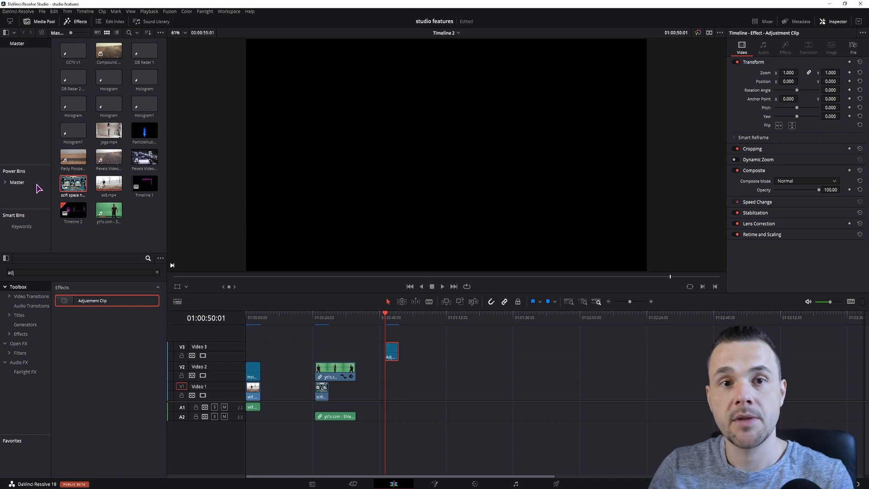
Toggle Show Power Bins off and on again so they are shown, and open the test bin inside the Power Bins Master
{"action": "left_click", "coordinate": [131, 11]}
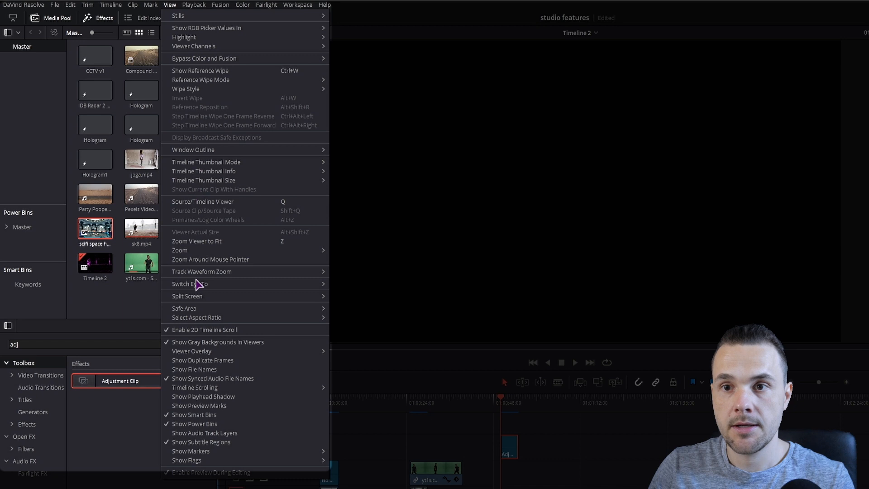
{"action": "left_click", "coordinate": [199, 425]}
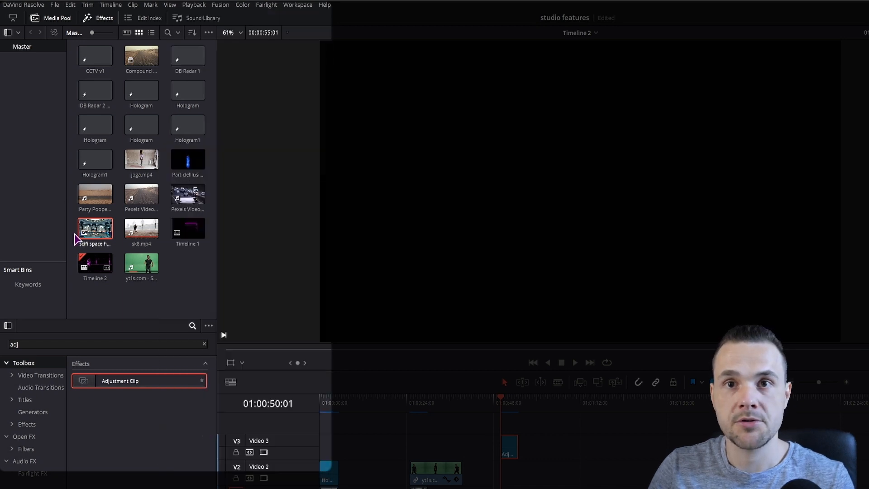
{"action": "left_click", "coordinate": [171, 6]}
{"action": "left_click", "coordinate": [201, 425]}
{"action": "left_click", "coordinate": [34, 229]}
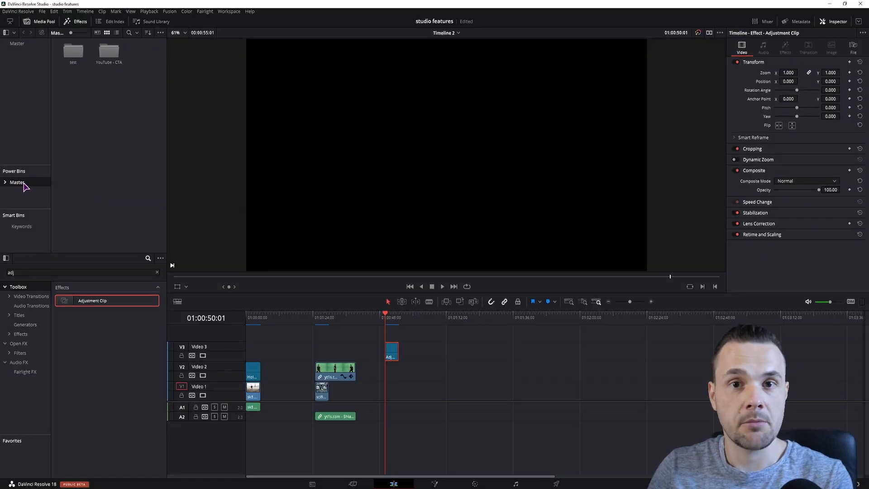
{"action": "right_click", "coordinate": [27, 192]}
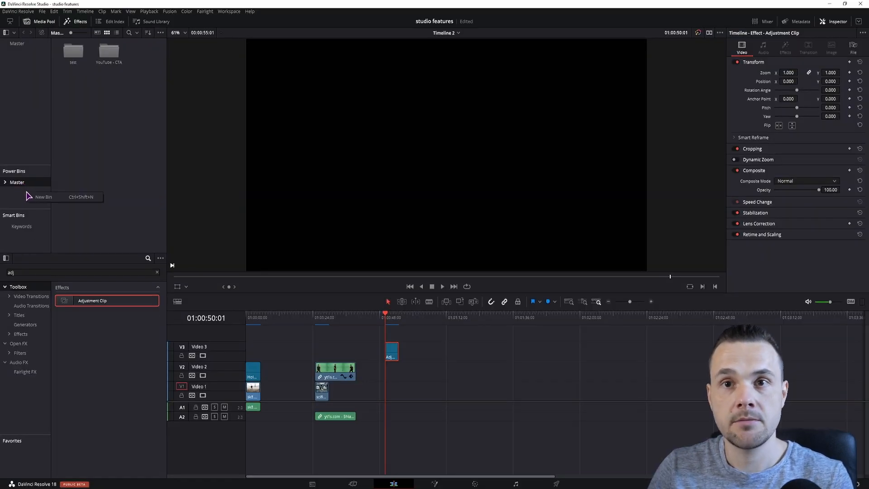
{"action": "left_click", "coordinate": [48, 199]}
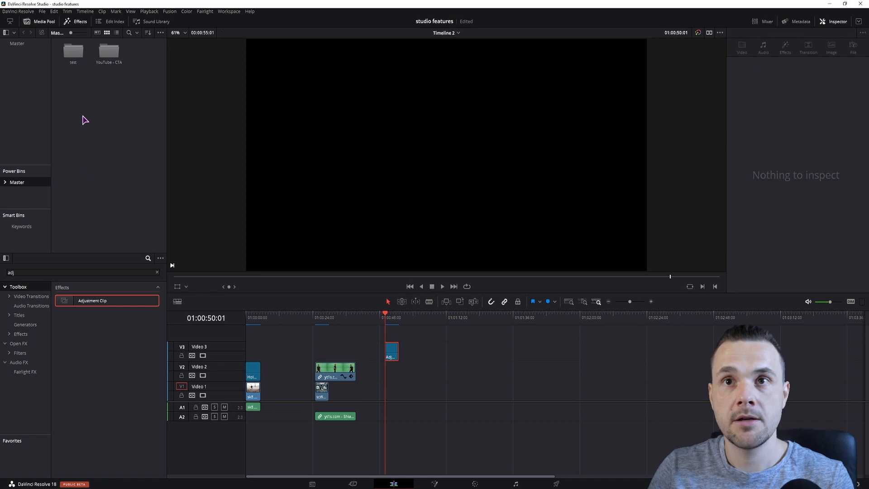
{"action": "double_click", "coordinate": [74, 57]}
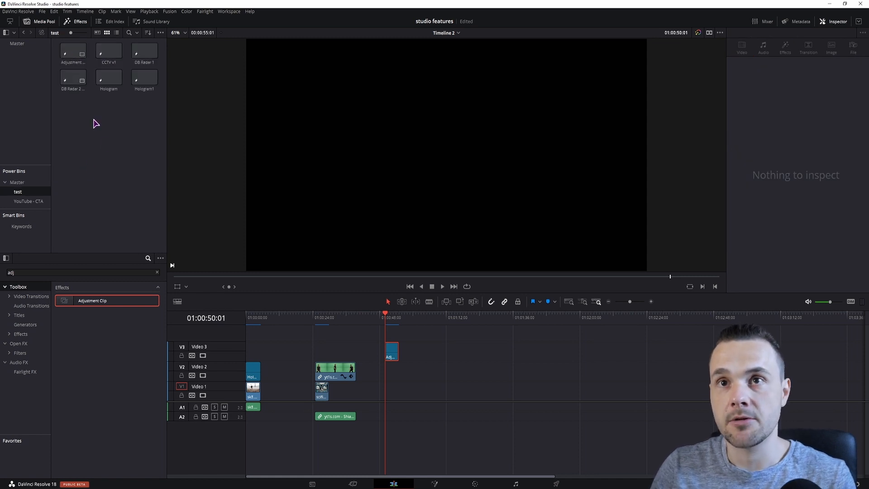
Store the adjustment clip with the hologram grade in the test power bin under the name HoloTut
{"action": "left_click", "coordinate": [393, 354]}
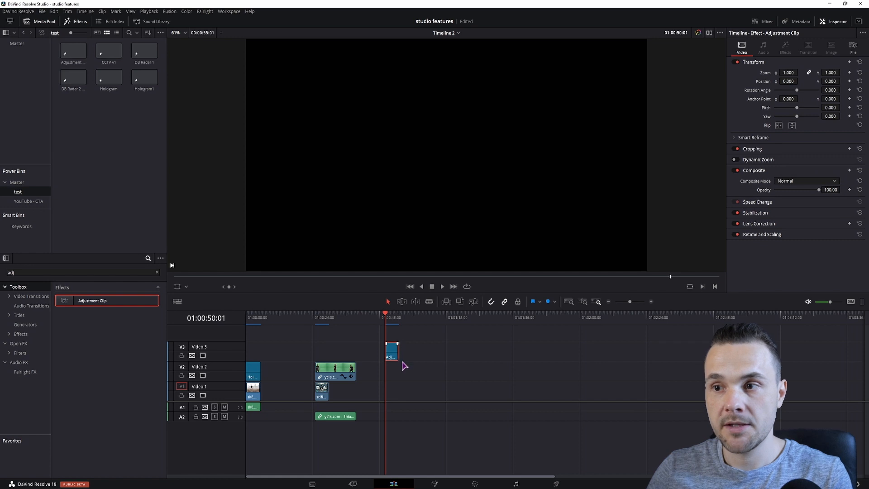
{"action": "left_click_drag", "start_coordinate": [395, 353], "coordinate": [100, 191]}
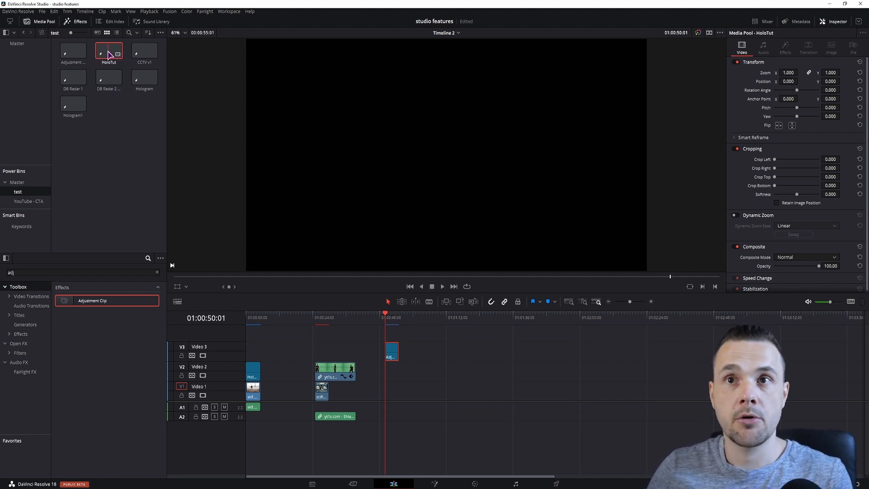
Place HoloTut from the test power bin on Video 3 above the start of the green-screen clip, and preview it at 01:00:24:20
{"action": "left_click_drag", "start_coordinate": [104, 53], "coordinate": [322, 351]}
{"action": "left_click", "coordinate": [322, 321]}
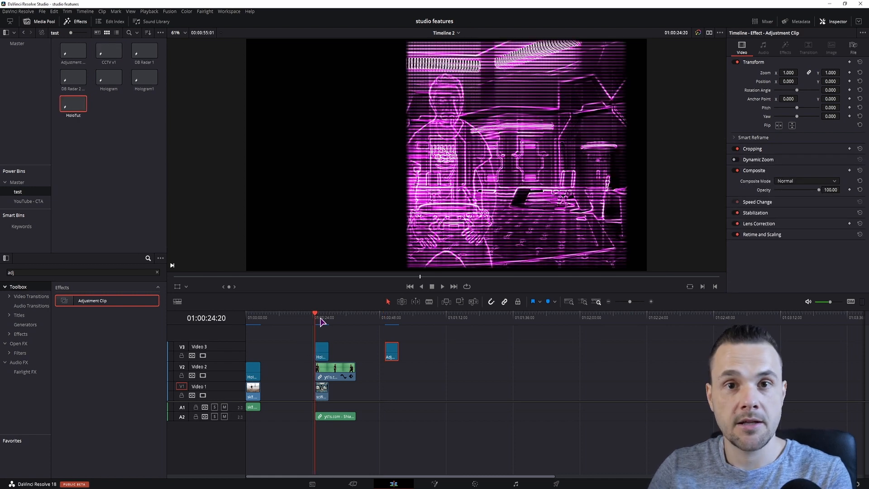
{"action": "left_click", "coordinate": [323, 356]}
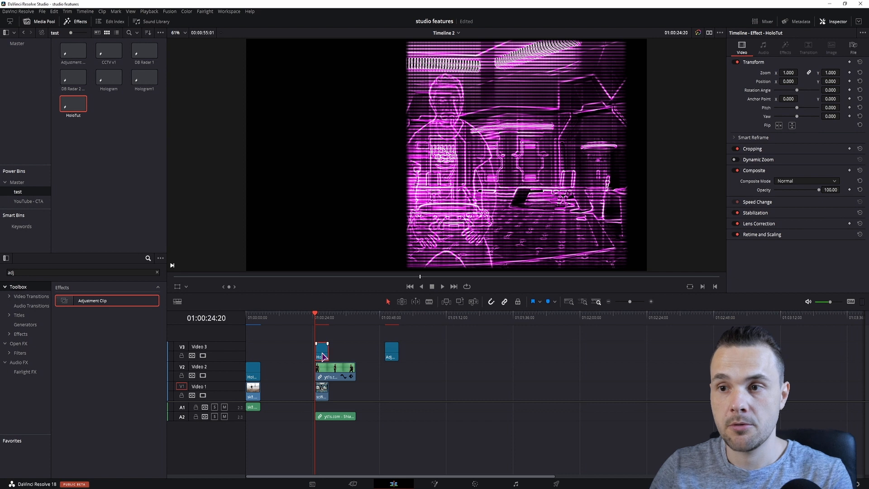
{"action": "left_click", "coordinate": [329, 372]}
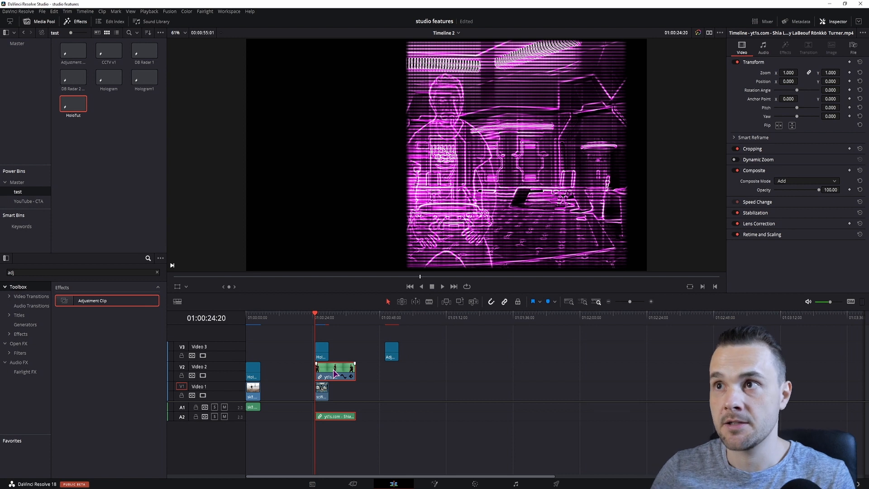
{"action": "left_click", "coordinate": [459, 33]}
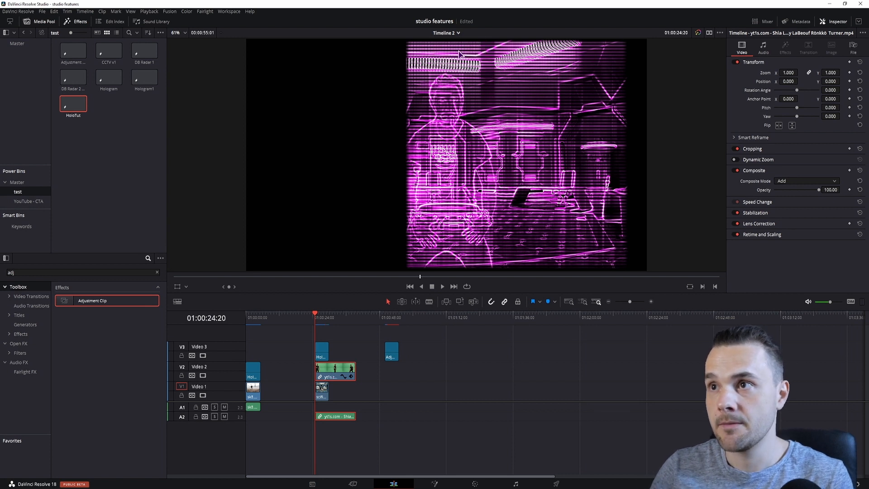
{"action": "left_click", "coordinate": [448, 44]}
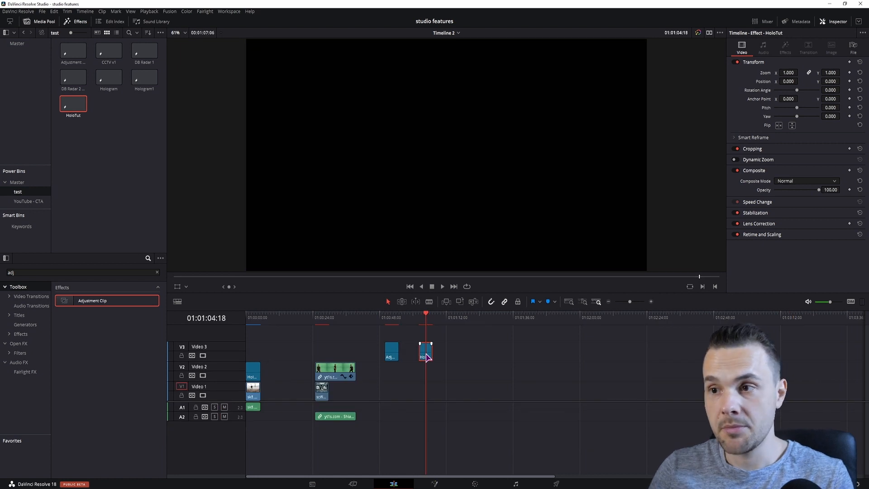
Examine the HoloTut clip's node graph and its 3D Keyer node on the Color page, and return to the Edit page
{"action": "left_click", "coordinate": [475, 484]}
{"action": "left_click", "coordinate": [533, 100]}
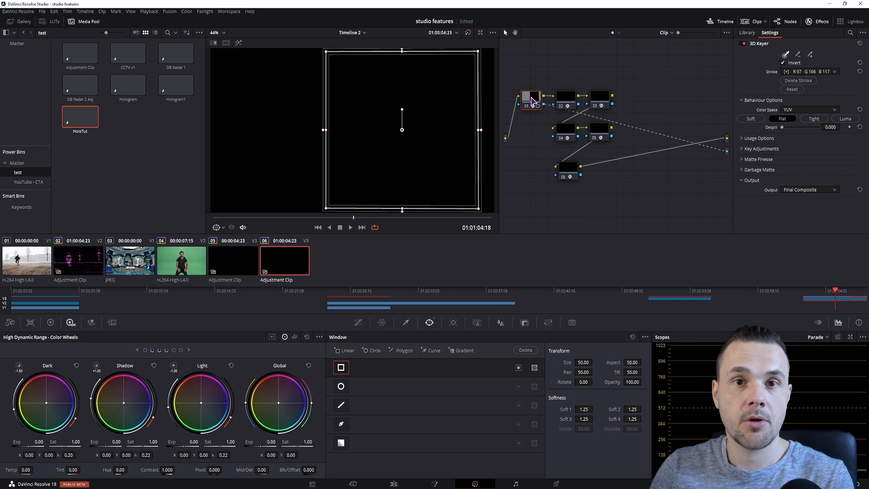
{"action": "left_click", "coordinate": [394, 484]}
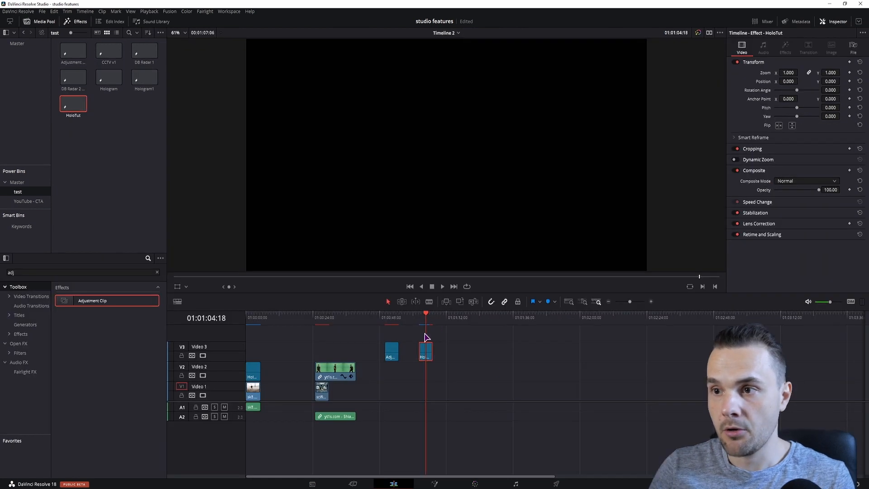
Copy the HoloTut clip, paste only its Color Correction attribute onto the green-screen clip on Video 2, and preview it at 01:00:24:20
{"action": "key", "text": "ctrl+c"}
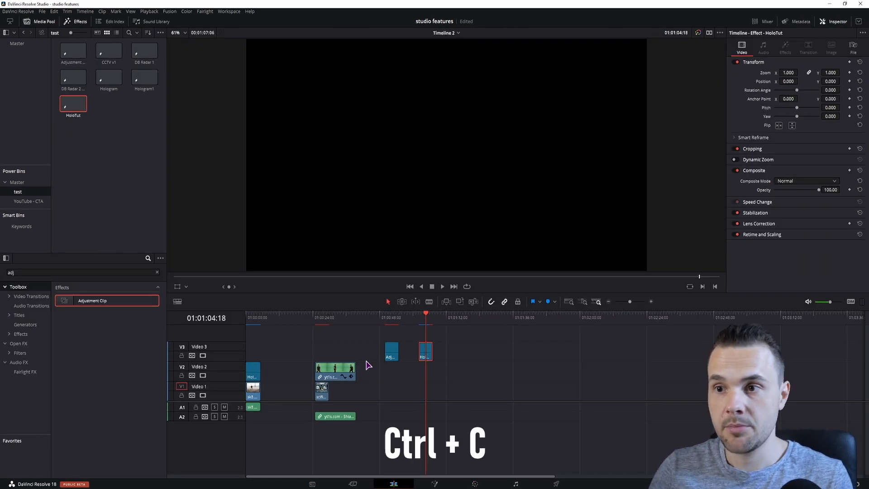
{"action": "left_click", "coordinate": [327, 369]}
{"action": "key", "text": "alt+v"}
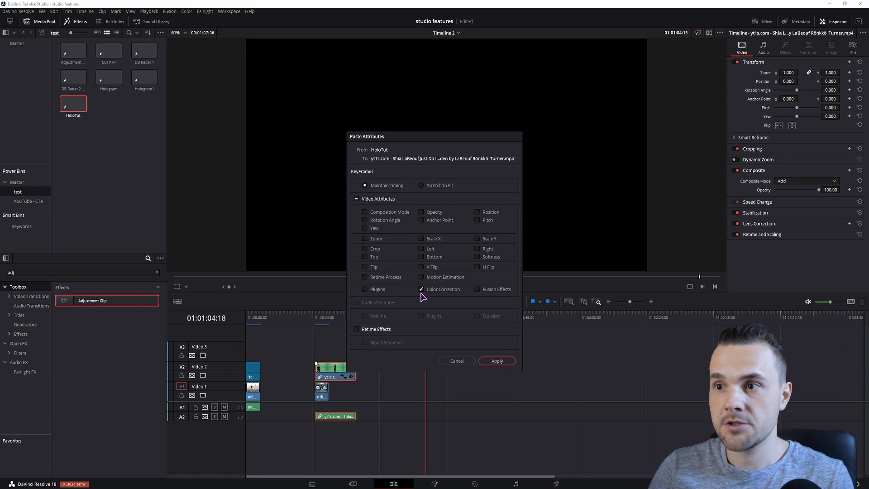
{"action": "left_click", "coordinate": [497, 361]}
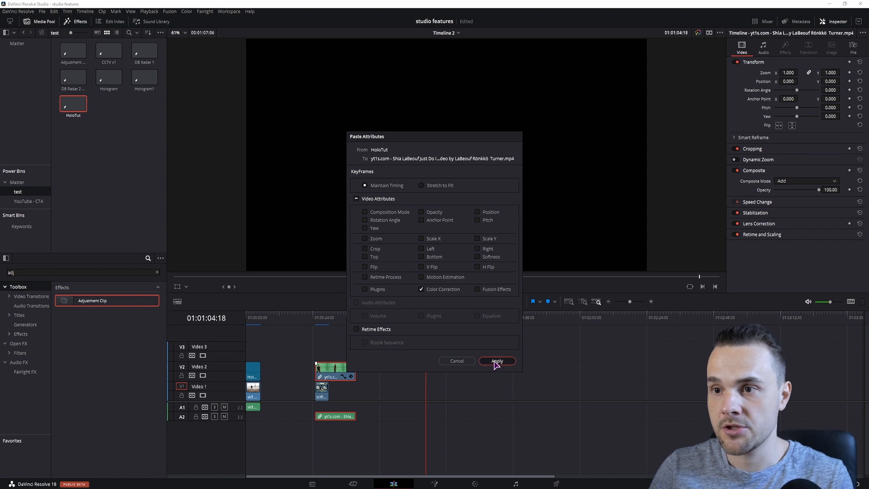
{"action": "left_click", "coordinate": [316, 317]}
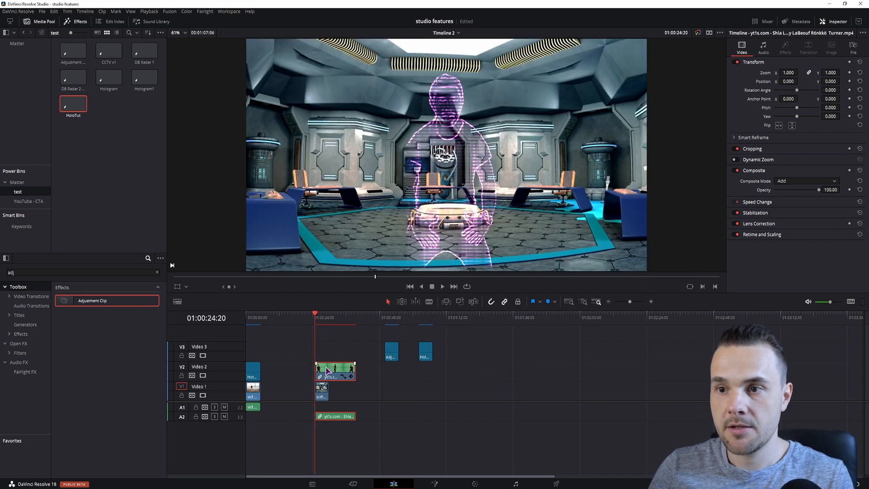
Paste the Position, Zoom, Scale X, Scale Y and Color Correction attributes from HoloTut onto the green-screen clip
{"action": "left_click", "coordinate": [426, 354]}
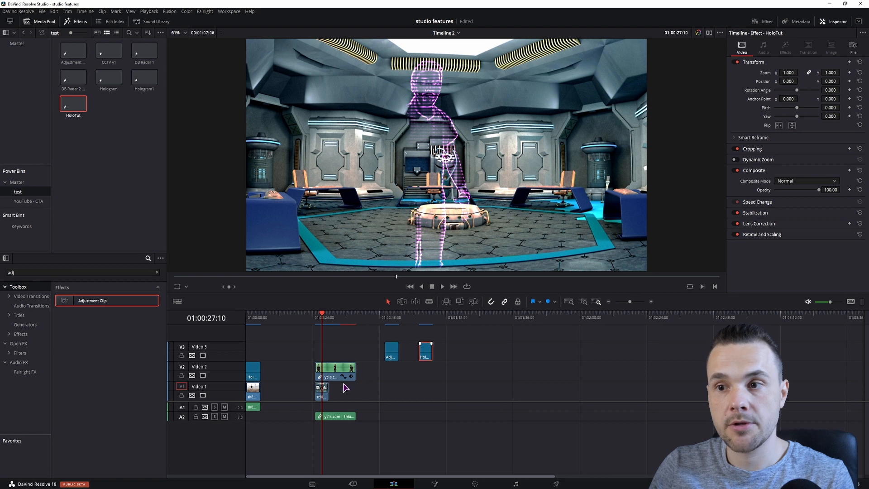
{"action": "left_click", "coordinate": [328, 371]}
{"action": "key", "text": "alt+v"}
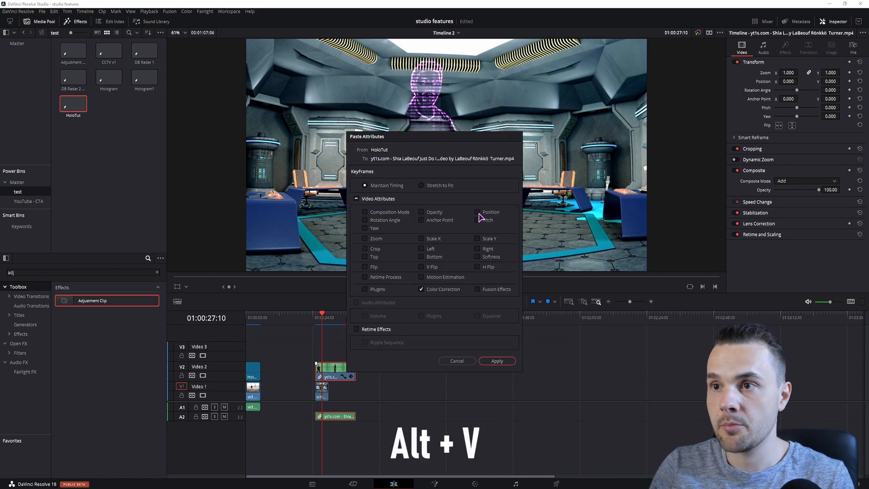
{"action": "left_click", "coordinate": [377, 239]}
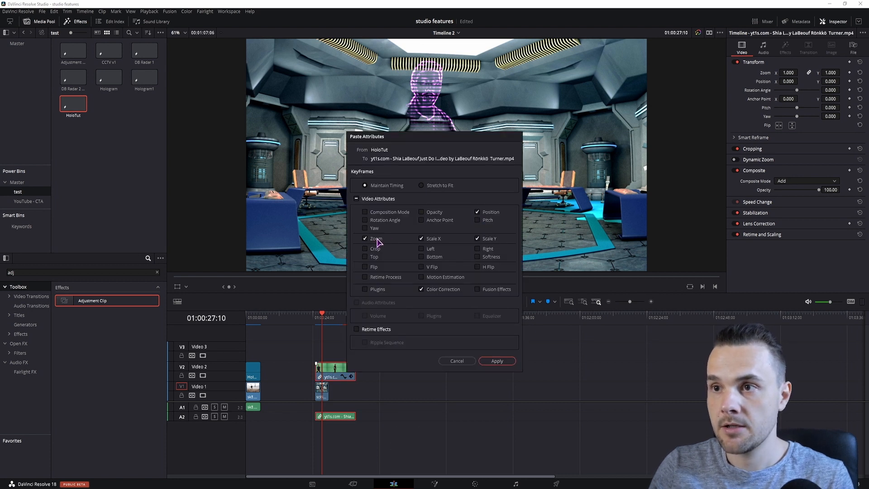
{"action": "left_click", "coordinate": [495, 362]}
{"action": "left_click", "coordinate": [427, 353]}
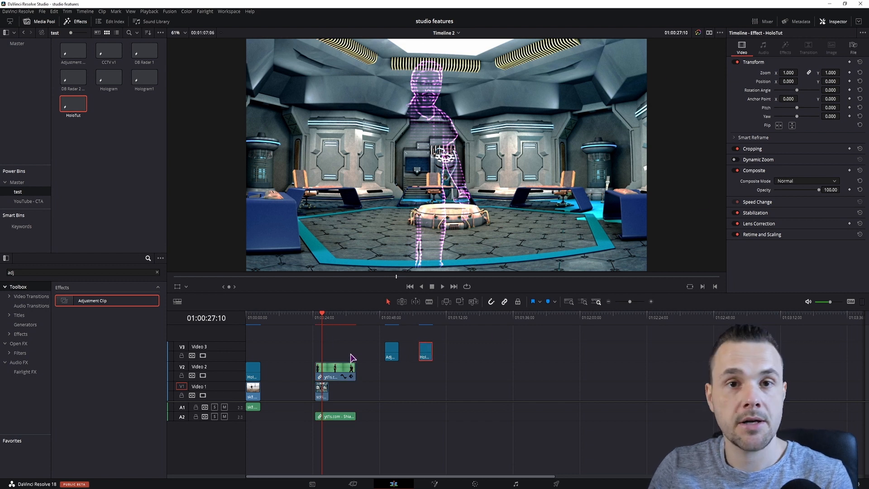
Place Hologram1 from the test power bin on Video 3 after the HoloTut clip, and select it to show its transform settings
{"action": "left_click", "coordinate": [479, 366]}
{"action": "left_click_drag", "start_coordinate": [144, 78], "coordinate": [447, 351]}
{"action": "left_click", "coordinate": [451, 354]}
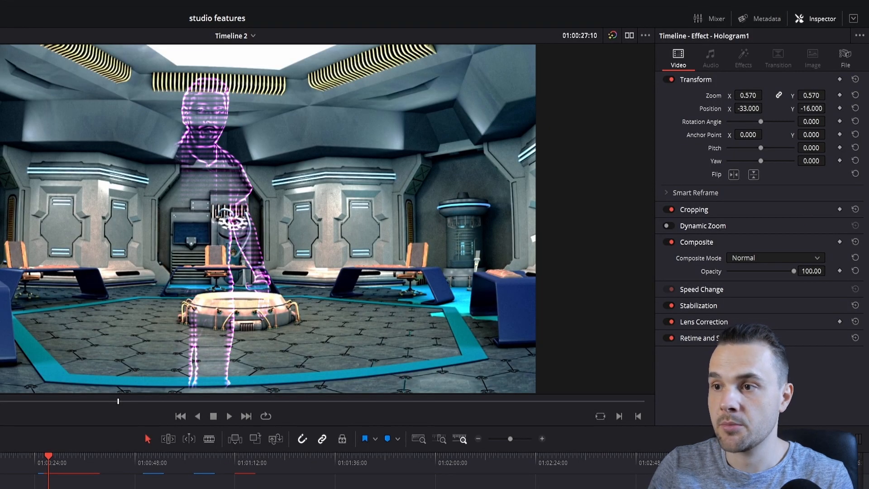
Copy Hologram1, paste its Position, Zoom, Scale X, Scale Y and Color Correction attributes onto the green-screen clip, and preview it at 01:00:24:20
{"action": "key", "text": "ctrl+c"}
{"action": "left_click", "coordinate": [333, 373]}
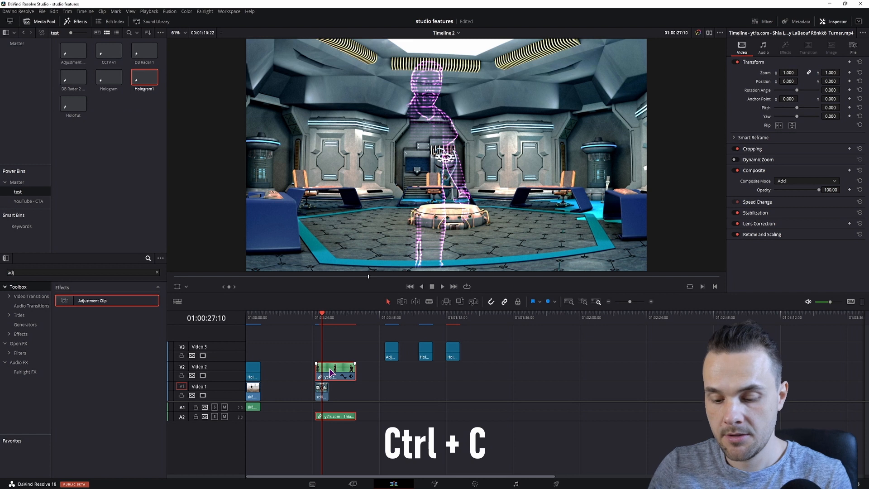
{"action": "key", "text": "alt+v"}
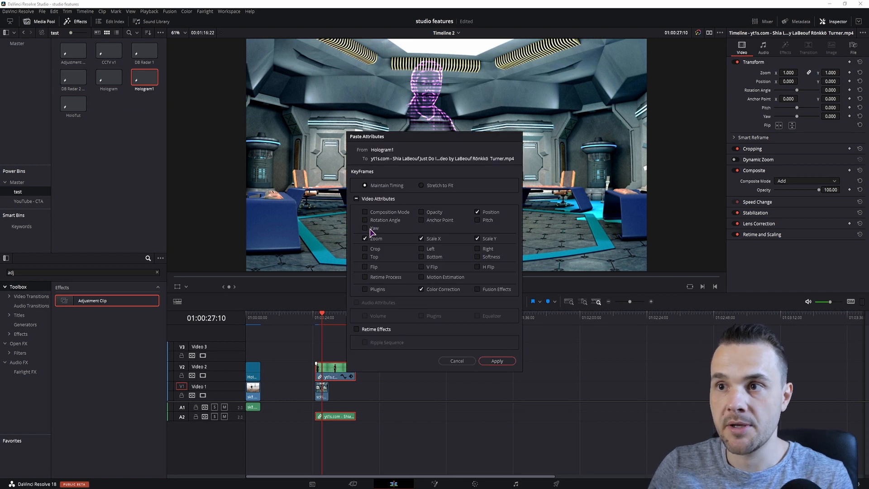
{"action": "left_click", "coordinate": [497, 361]}
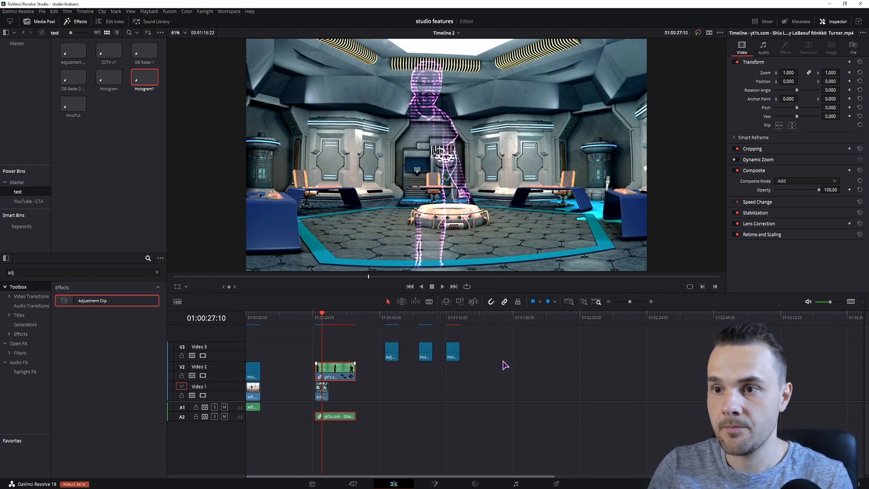
{"action": "left_click", "coordinate": [320, 320]}
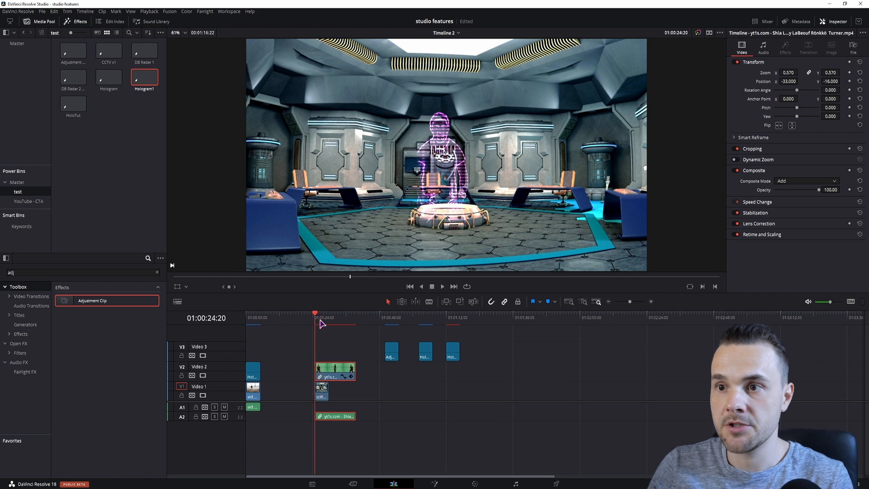
{"action": "left_click", "coordinate": [318, 326]}
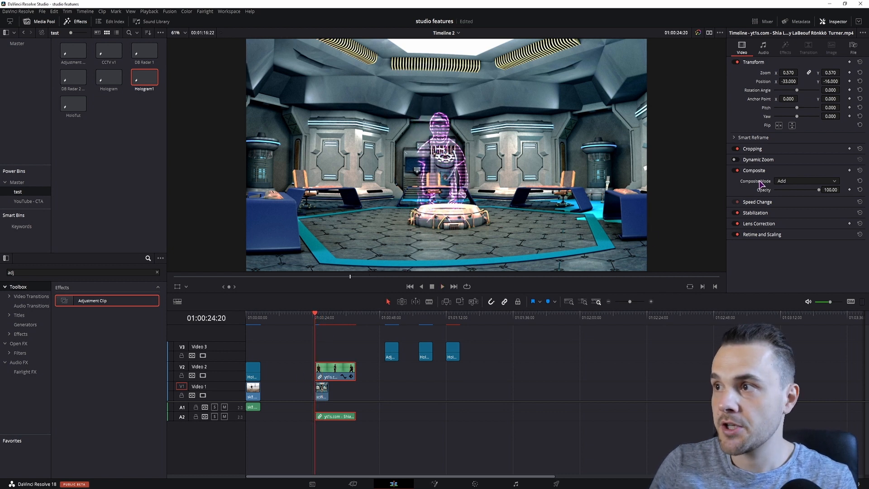
Switch the green-screen clip's composite mode to Normal for comparison and back to Add
{"action": "left_click", "coordinate": [809, 181]}
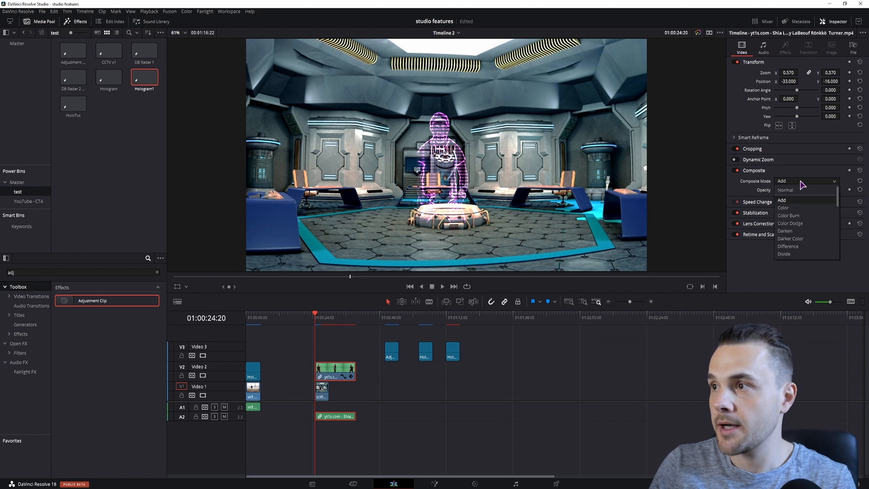
{"action": "left_click", "coordinate": [788, 190]}
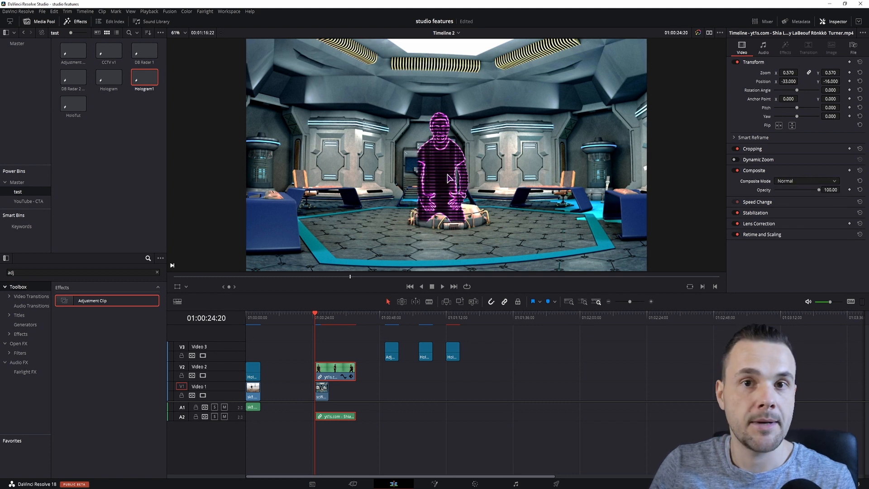
{"action": "left_click", "coordinate": [809, 181]}
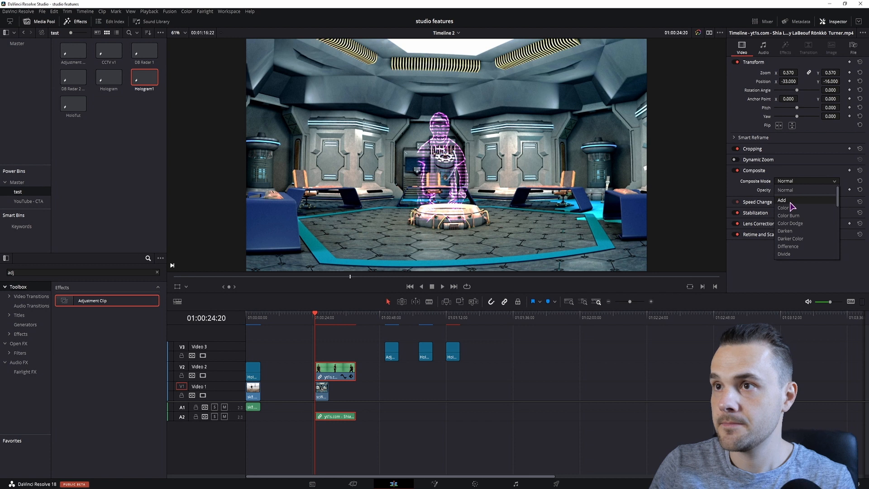